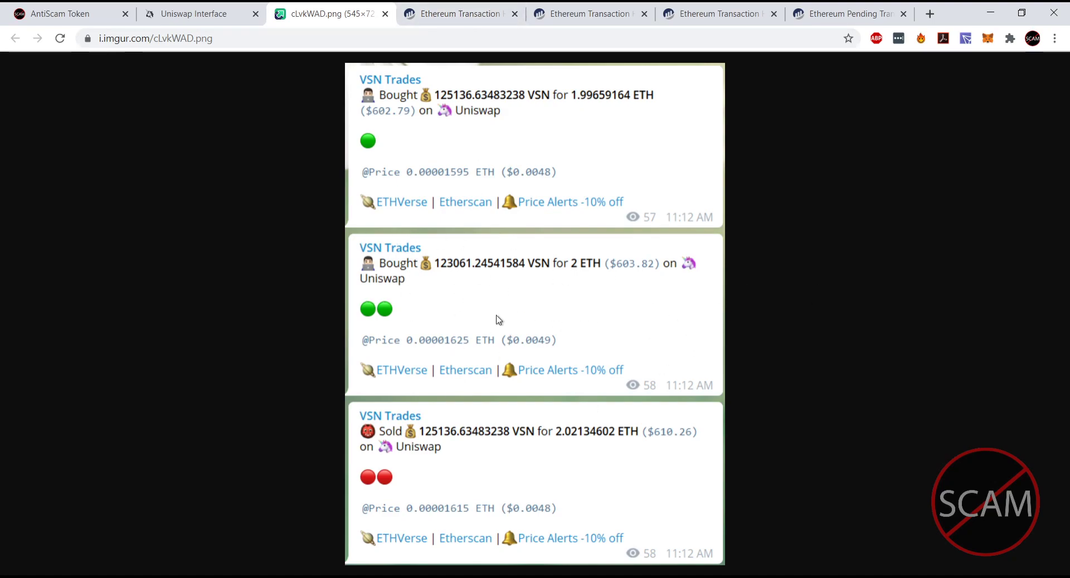
Examine the swap amounts and transferred tokens in the three VSN transactions on Etherscan
{"action": "left_click", "coordinate": [461, 16]}
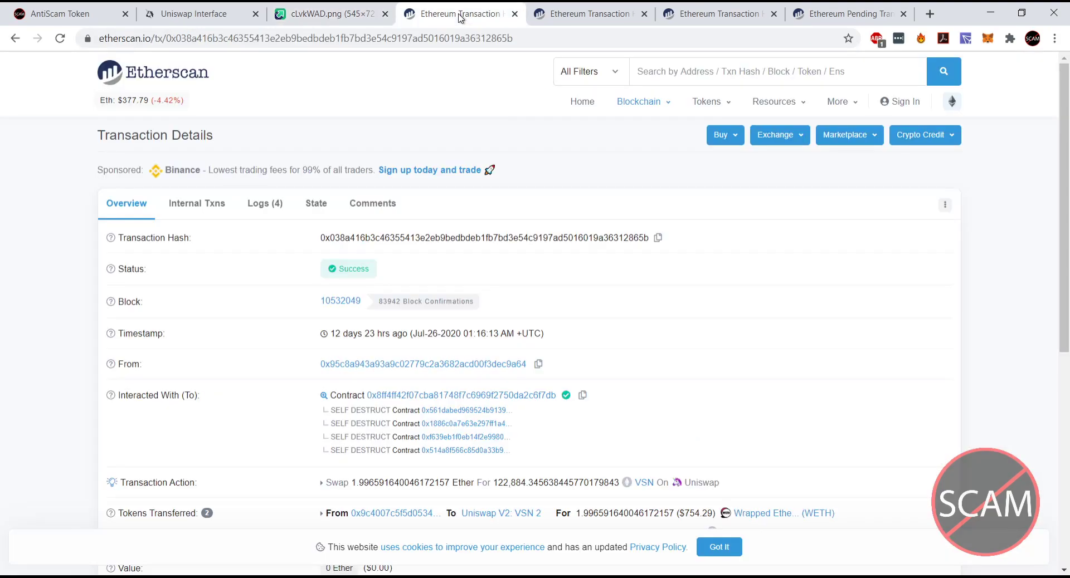
{"action": "scroll", "coordinate": [468, 160], "scroll_direction": "down", "scroll_amount": 4}
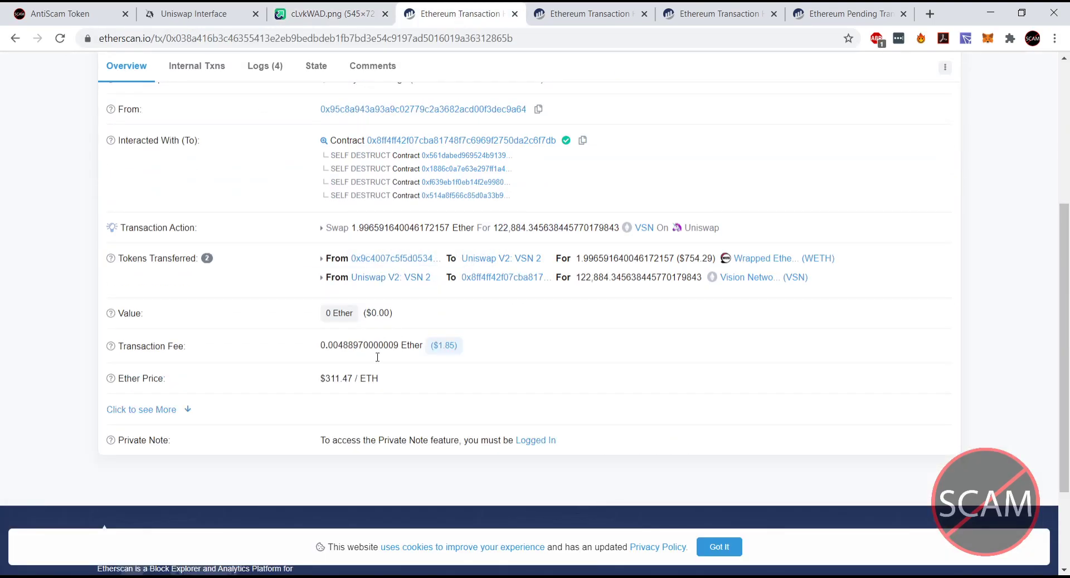
{"action": "scroll", "coordinate": [1046, 357], "scroll_direction": "up", "scroll_amount": 1}
{"action": "scroll", "coordinate": [1045, 357], "scroll_direction": "up", "scroll_amount": 1}
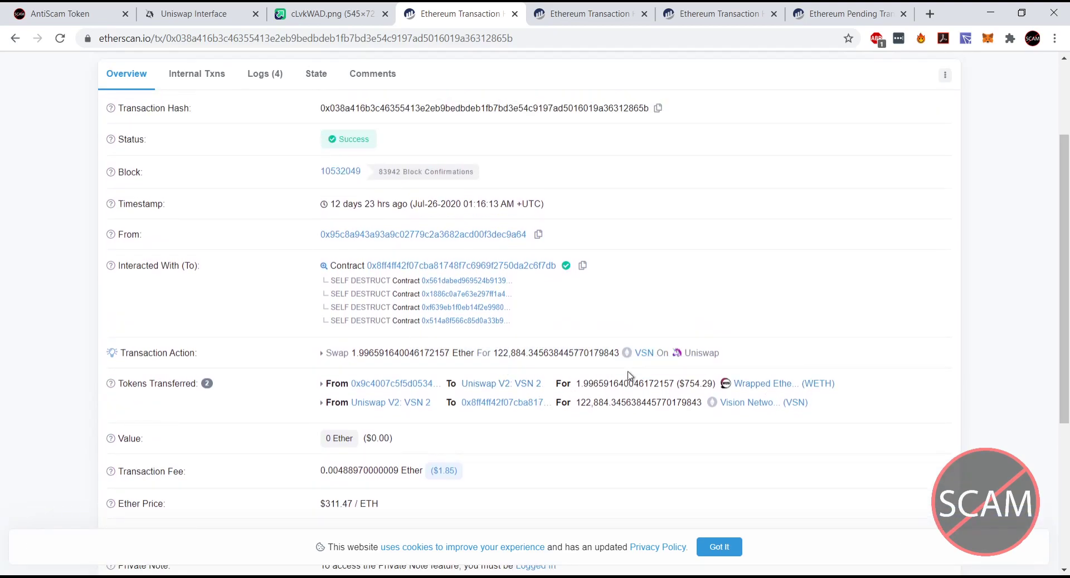
{"action": "mouse_move", "coordinate": [630, 383]}
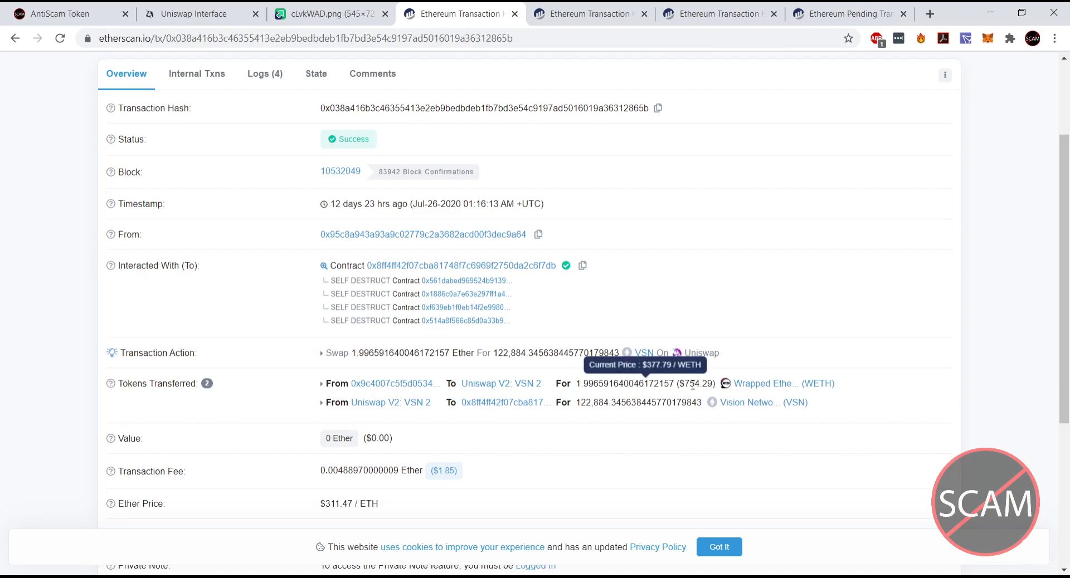
{"action": "left_click", "coordinate": [585, 12]}
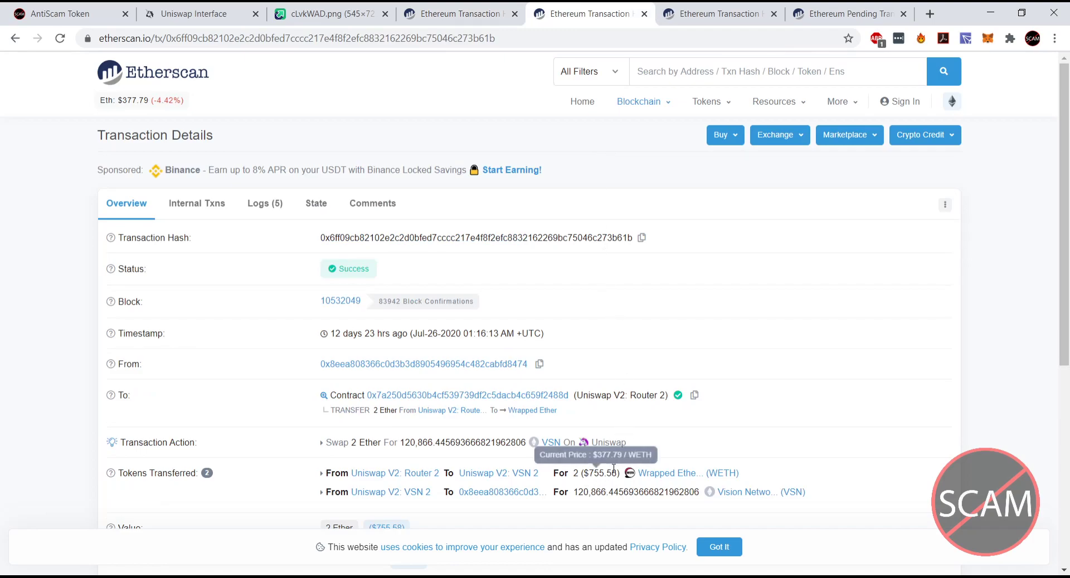
{"action": "left_click", "coordinate": [671, 15]}
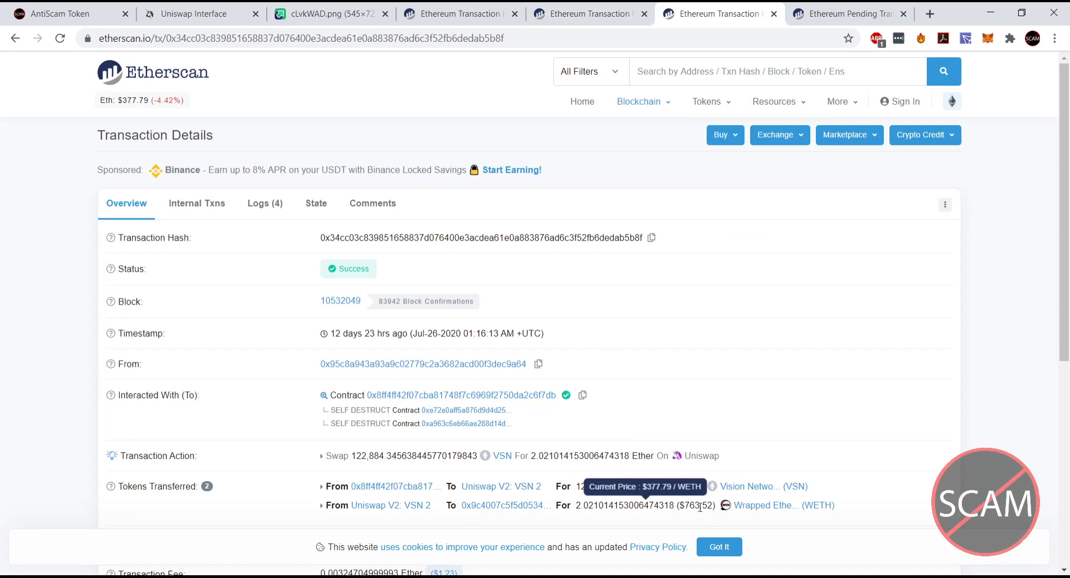
Compare the first VSN purchase with the VSN sale, checking the amounts and the sale's transaction fee
{"action": "left_click", "coordinate": [524, 24]}
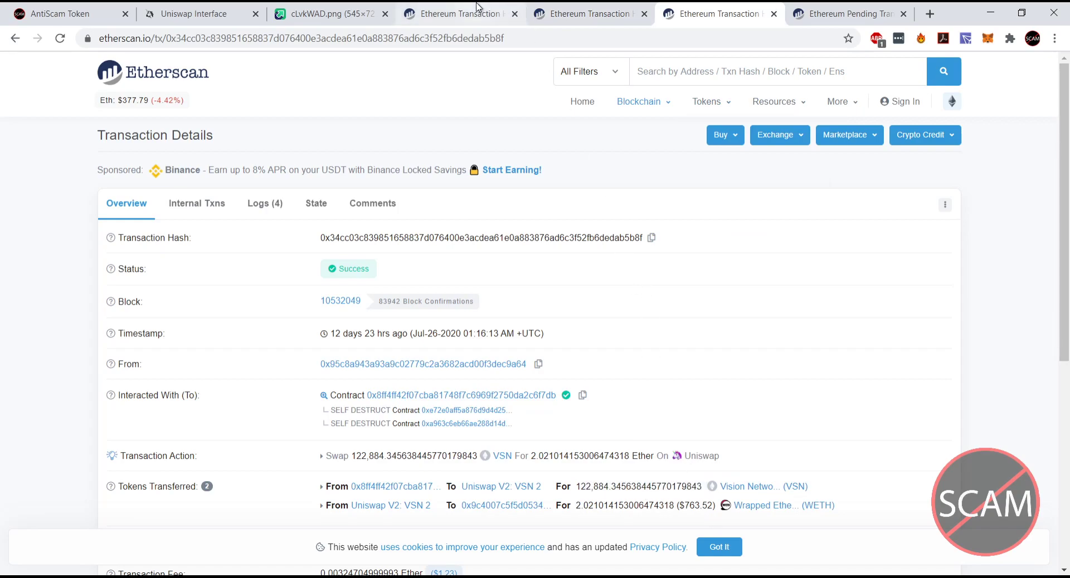
{"action": "left_click", "coordinate": [719, 8]}
{"action": "left_click", "coordinate": [442, 8]}
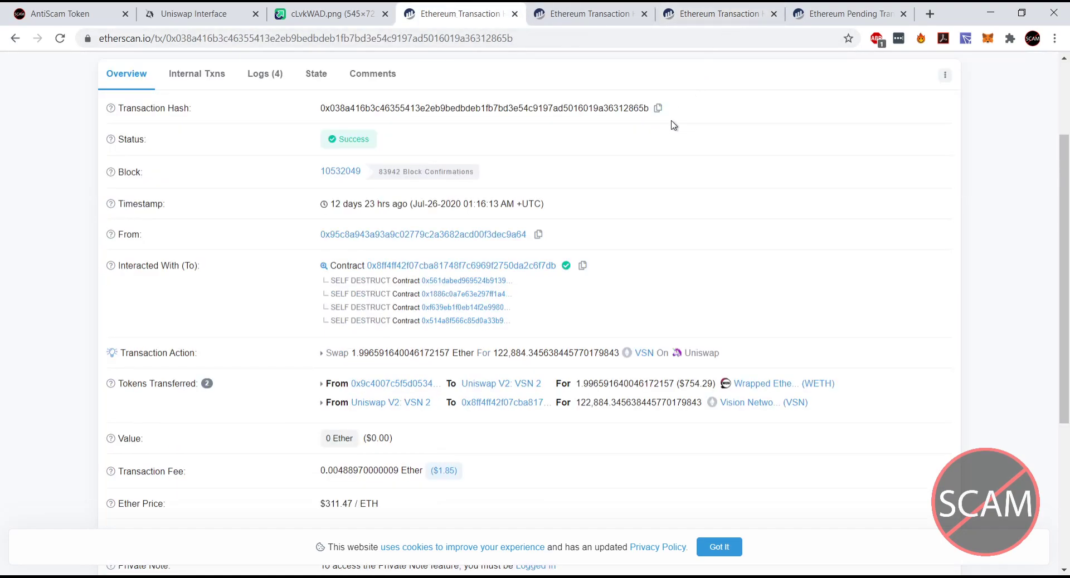
{"action": "left_click", "coordinate": [723, 8]}
{"action": "mouse_move", "coordinate": [640, 101]}
{"action": "scroll", "coordinate": [461, 351], "scroll_direction": "down", "scroll_amount": 5}
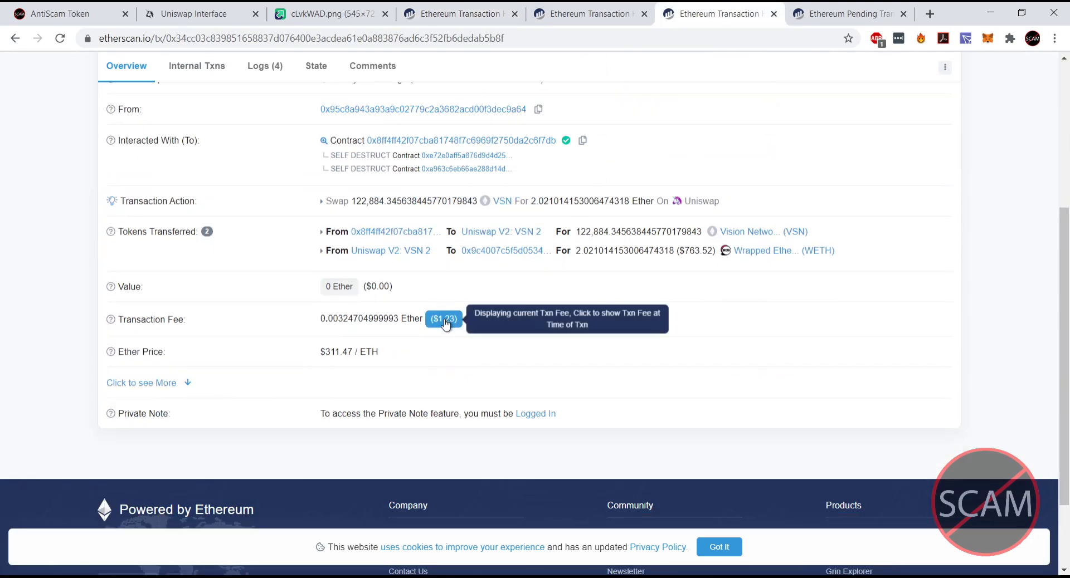
{"action": "left_click", "coordinate": [444, 8]}
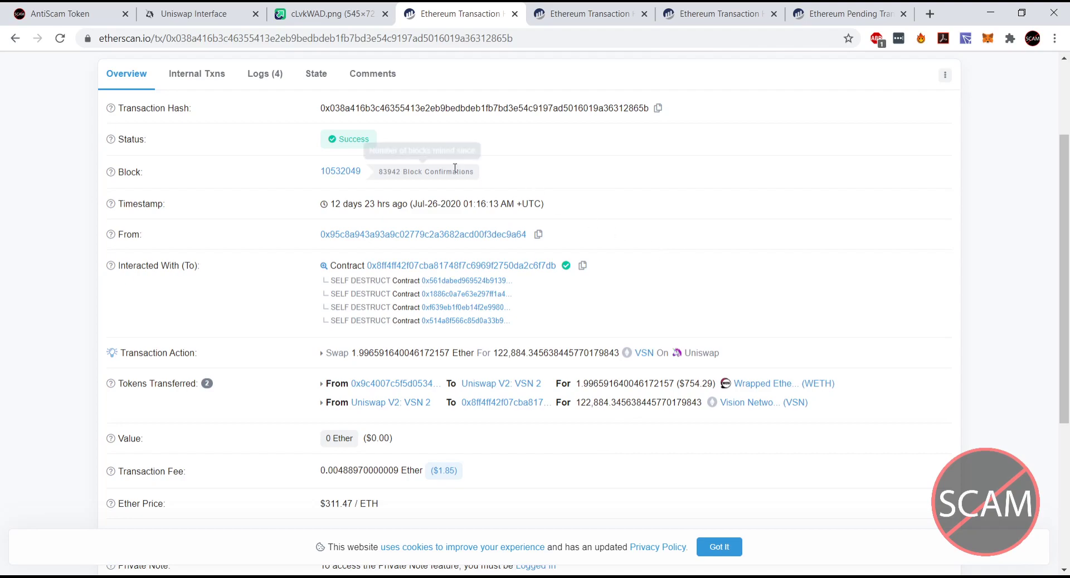
Switch to Uniswap, open the transaction settings and try the 0.5% and 1% slippage tolerance presets
{"action": "left_click", "coordinate": [220, 7]}
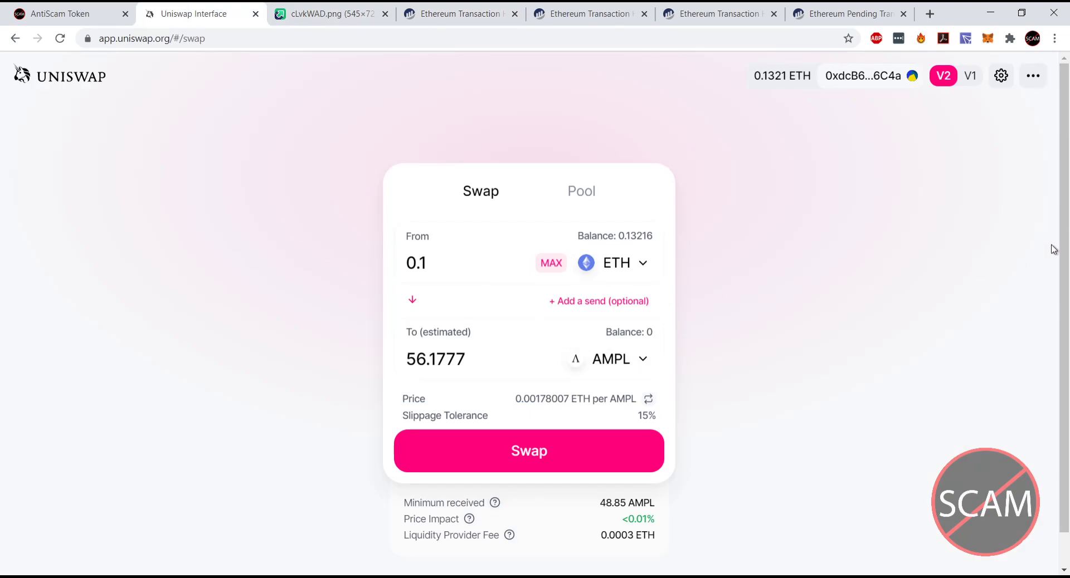
{"action": "left_click", "coordinate": [1004, 80]}
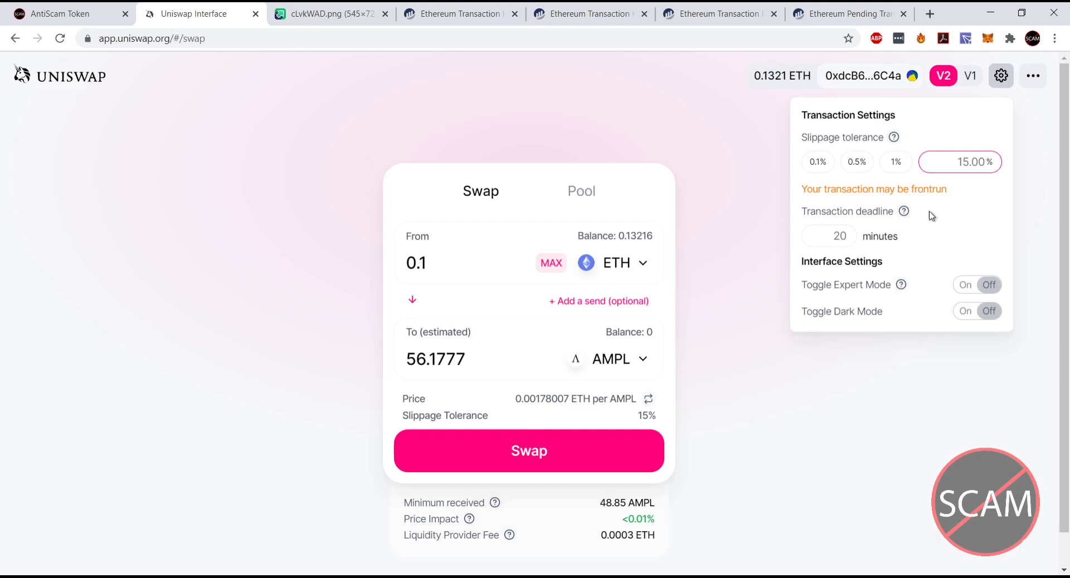
{"action": "left_click", "coordinate": [853, 164]}
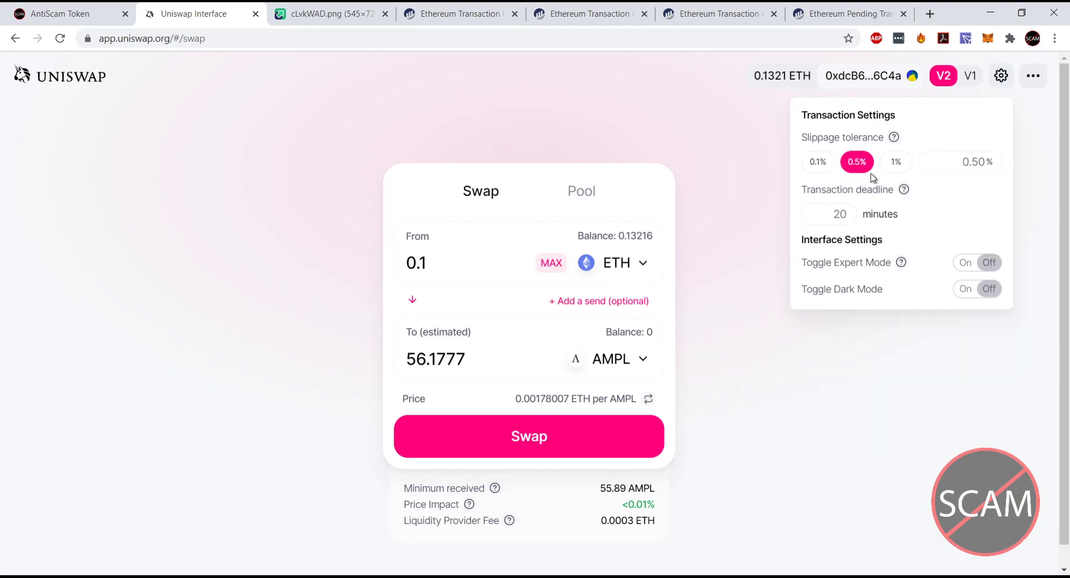
{"action": "left_click", "coordinate": [893, 163]}
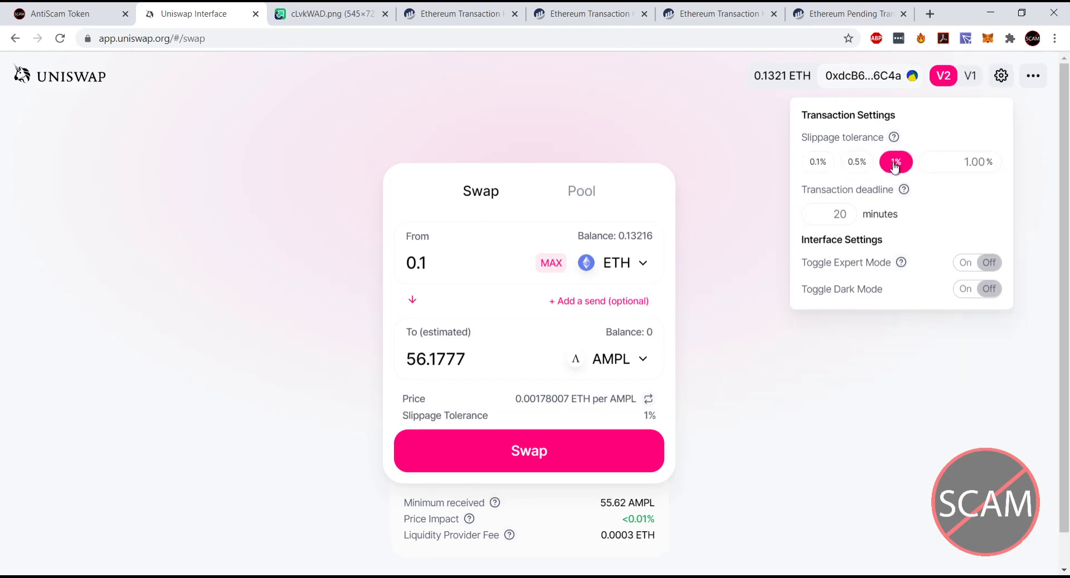
Set a custom slippage tolerance of 10% in the transaction settings
{"action": "left_click", "coordinate": [954, 166]}
{"action": "key", "text": "BackSpace"}
{"action": "key", "text": "BackSpace"}
{"action": "key", "text": "BackSpace"}
{"action": "type", "text": "0"}
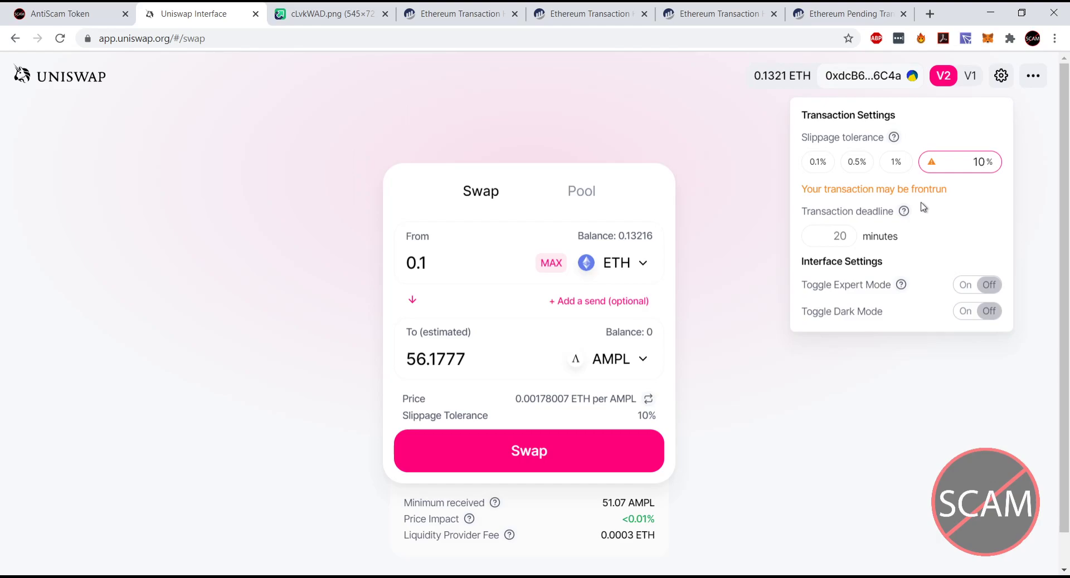
Read the slippage tolerance explanation and examine the estimated AMPL amount for the swap
{"action": "left_click_drag", "start_coordinate": [959, 169], "coordinate": [1030, 174]}
{"action": "left_click", "coordinate": [958, 161]}
{"action": "mouse_move", "coordinate": [893, 143]}
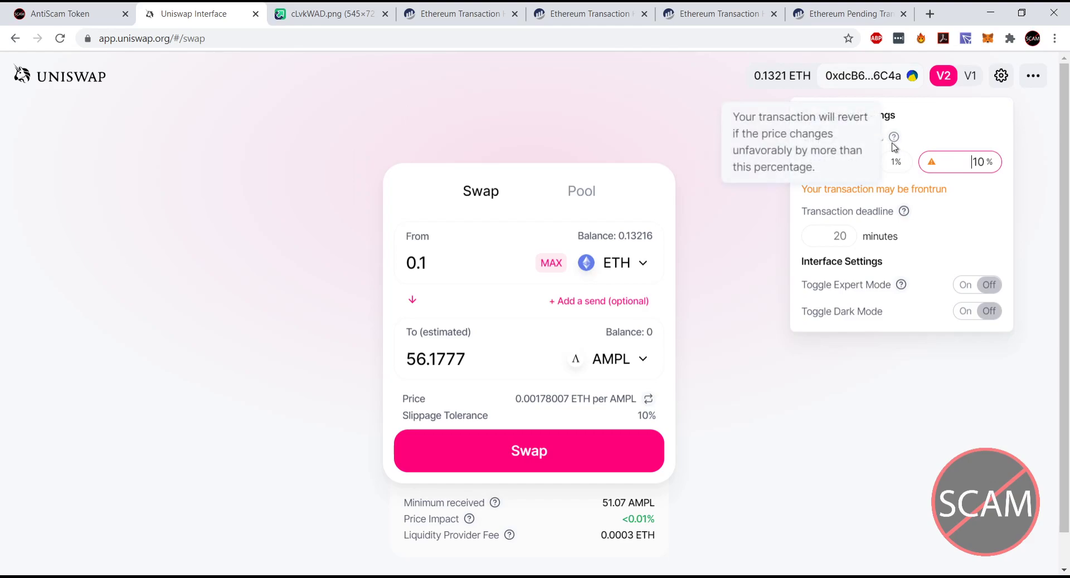
{"action": "left_click_drag", "start_coordinate": [961, 156], "coordinate": [867, 243]}
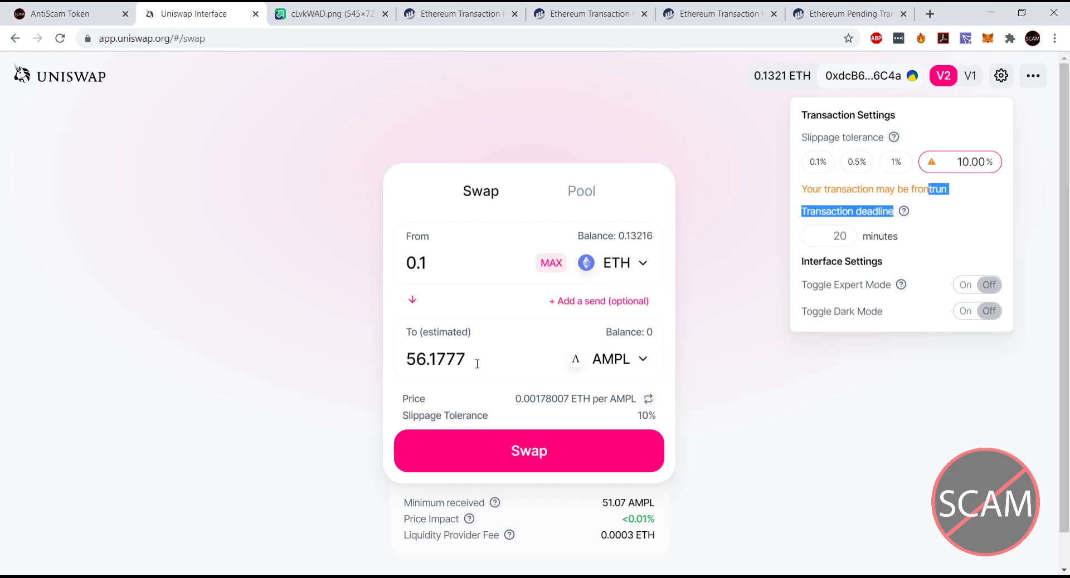
{"action": "left_click", "coordinate": [425, 359]}
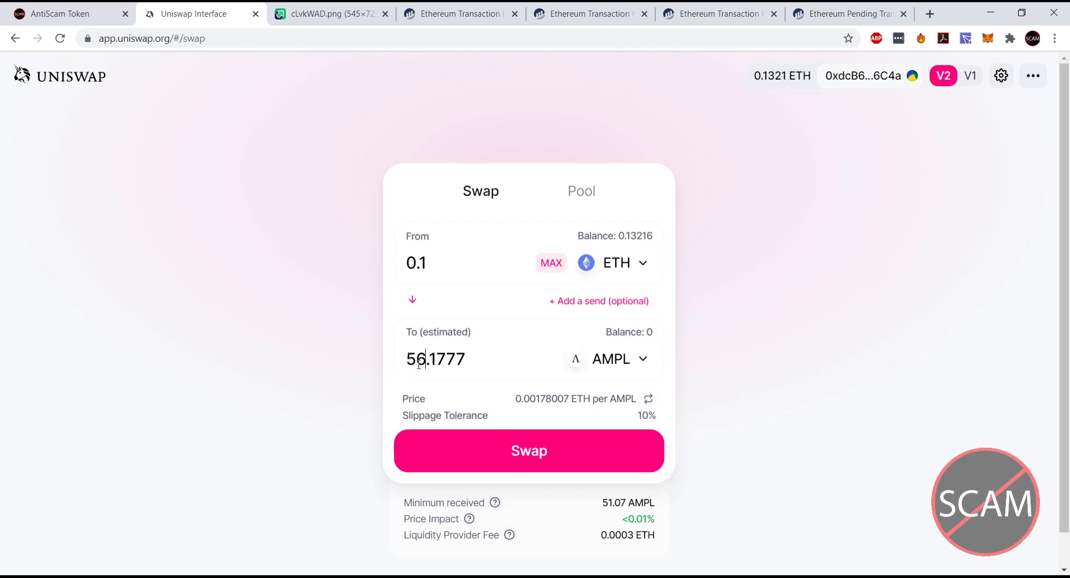
{"action": "left_click_drag", "start_coordinate": [420, 361], "coordinate": [428, 361]}
Reopen the transaction settings, try a 50% slippage tolerance and replace it with 25%
{"action": "left_click", "coordinate": [1001, 76]}
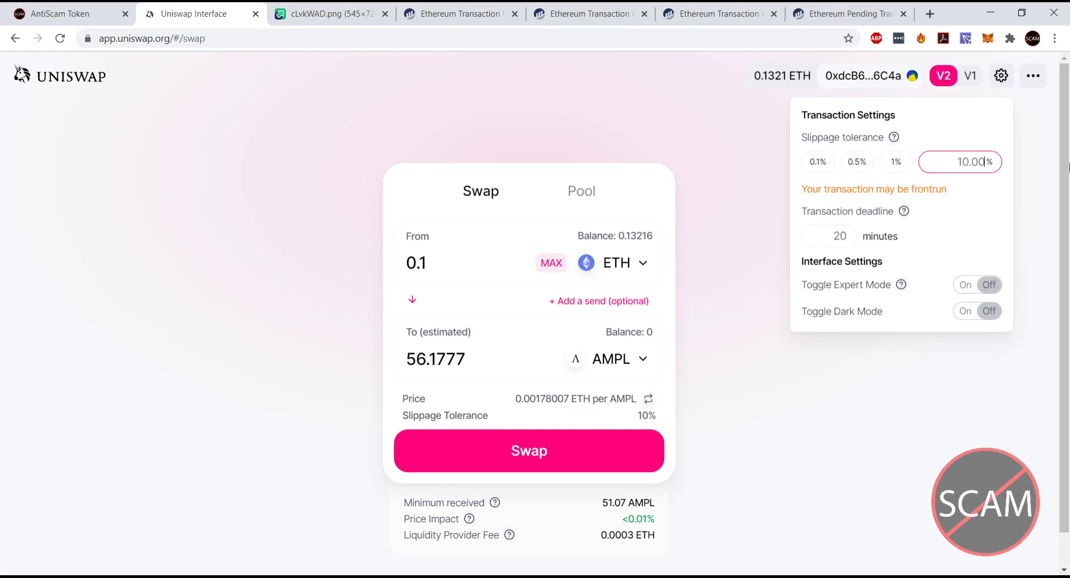
{"action": "key", "text": "ctrl+a"}
{"action": "type", "text": "50"}
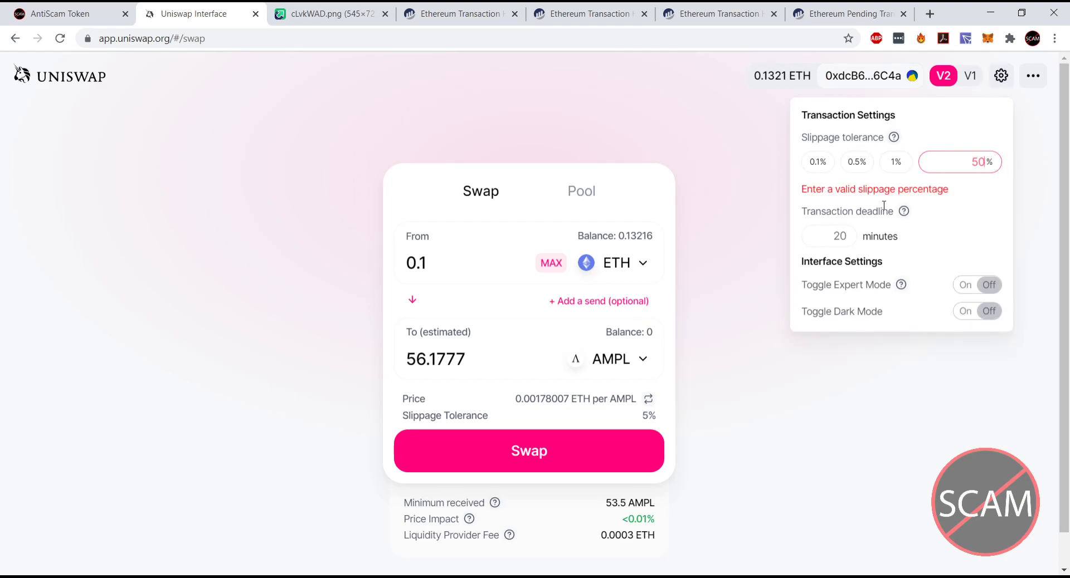
{"action": "double_click", "coordinate": [979, 162]}
{"action": "type", "text": "25"}
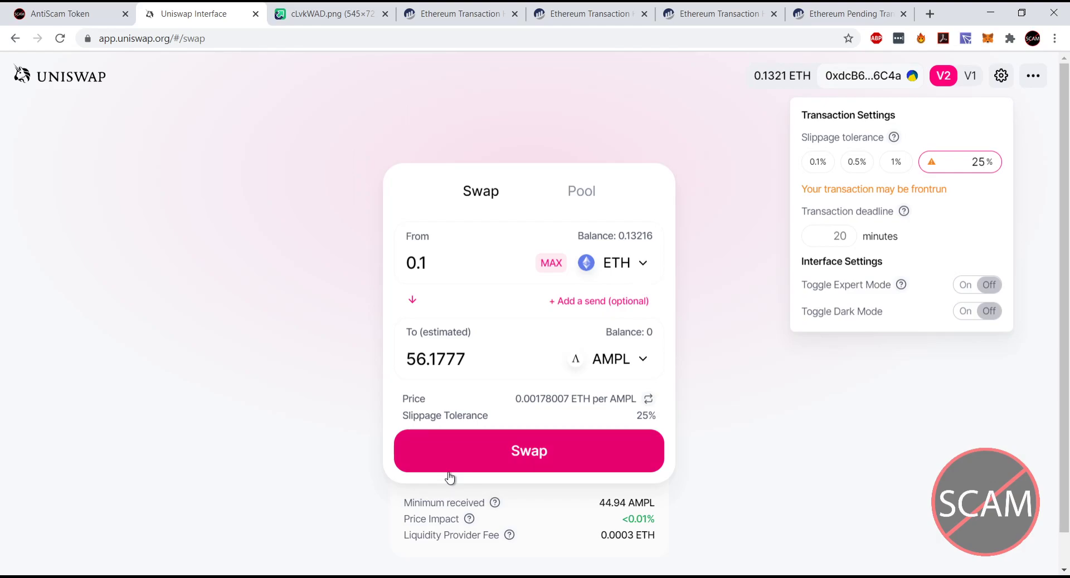
Set the slippage tolerance to the 0.1% preset and recheck it against the VSN Trades image
{"action": "left_click", "coordinate": [818, 162]}
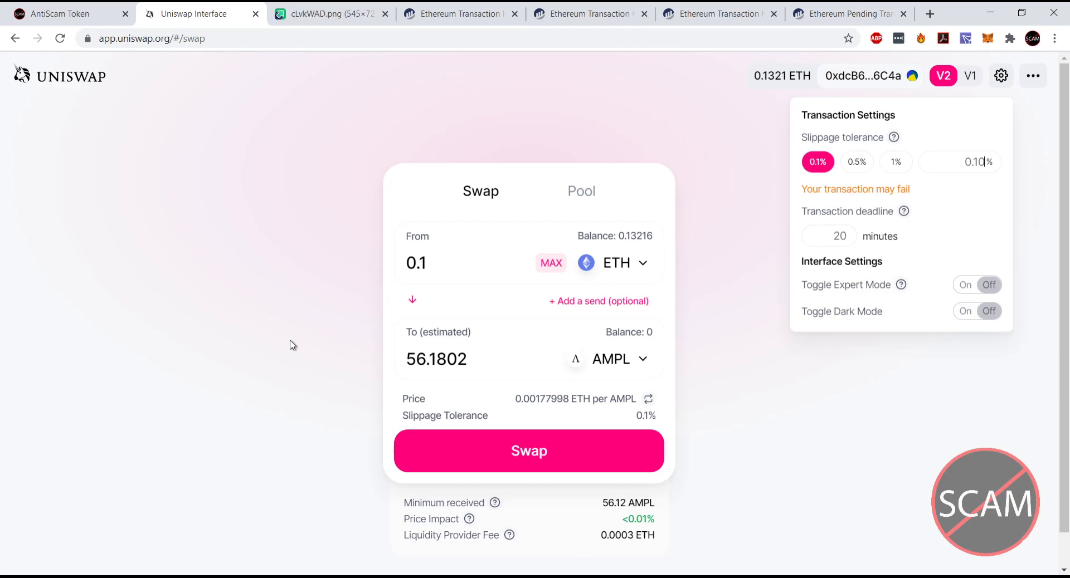
{"action": "left_click", "coordinate": [308, 23]}
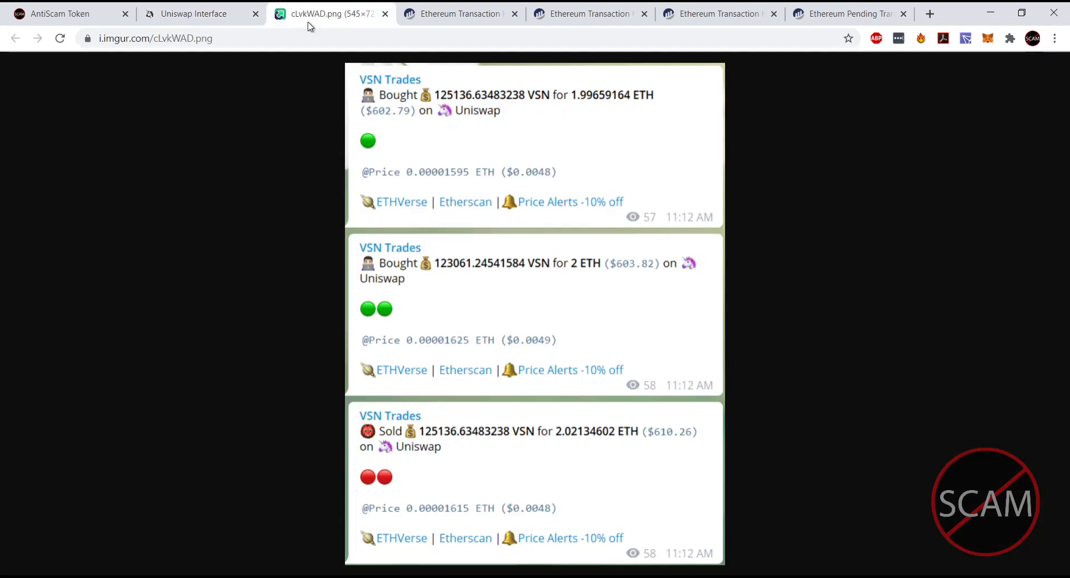
{"action": "left_click", "coordinate": [186, 9]}
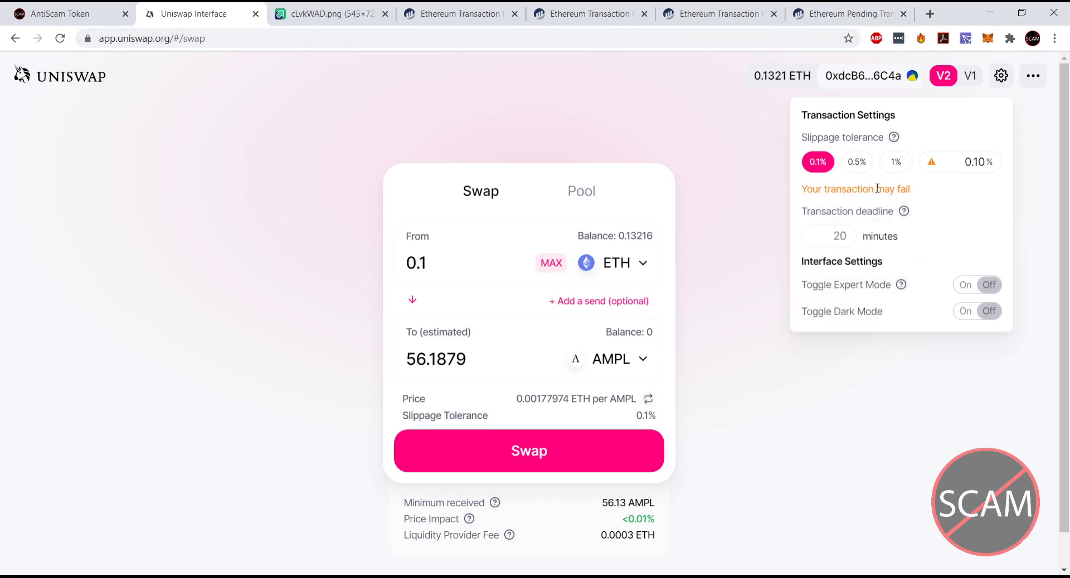
{"action": "left_click_drag", "start_coordinate": [958, 159], "coordinate": [1055, 161]}
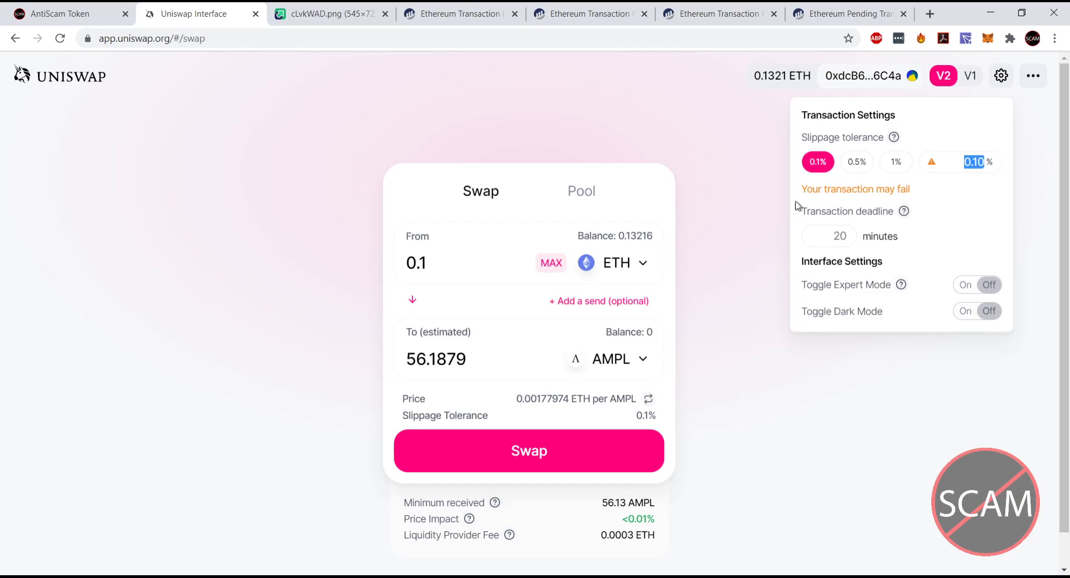